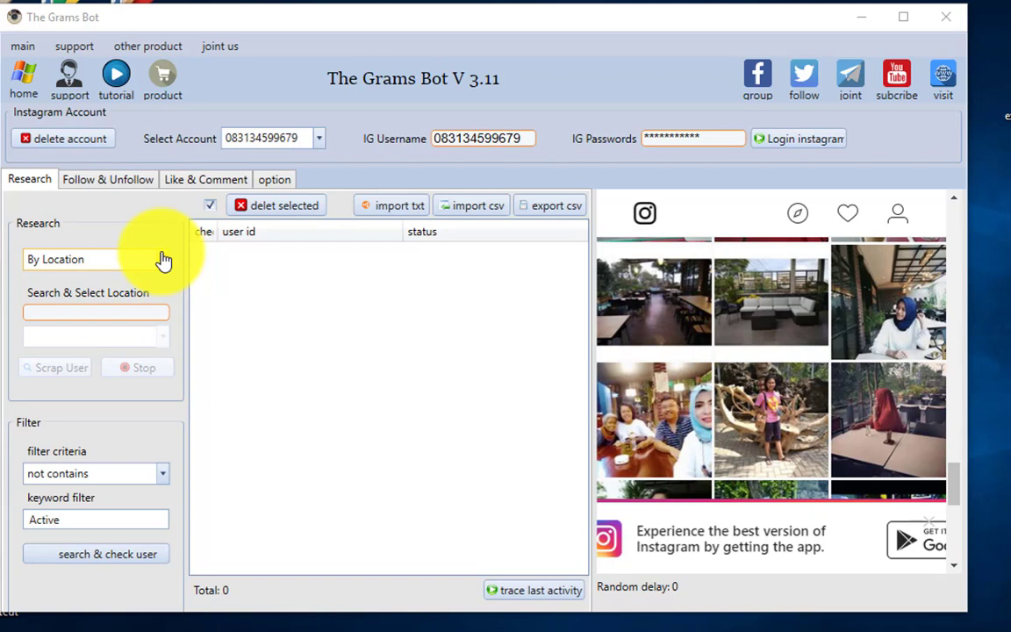
# Keep the research type at By Location, search for "jakarta", and show the matching locations.
pyautogui.click(163, 260)
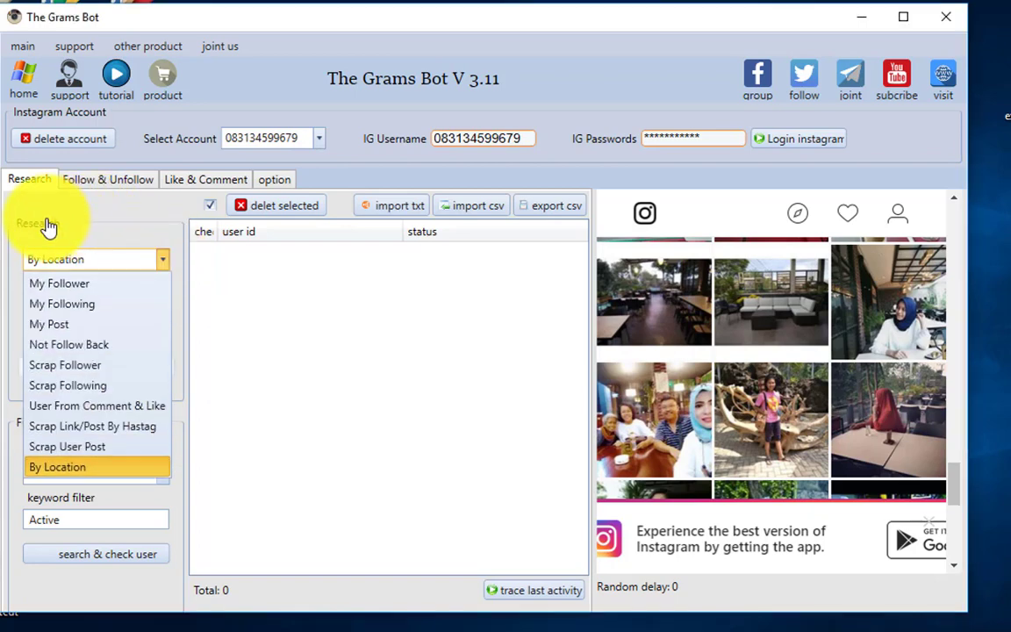
pyautogui.click(106, 479)
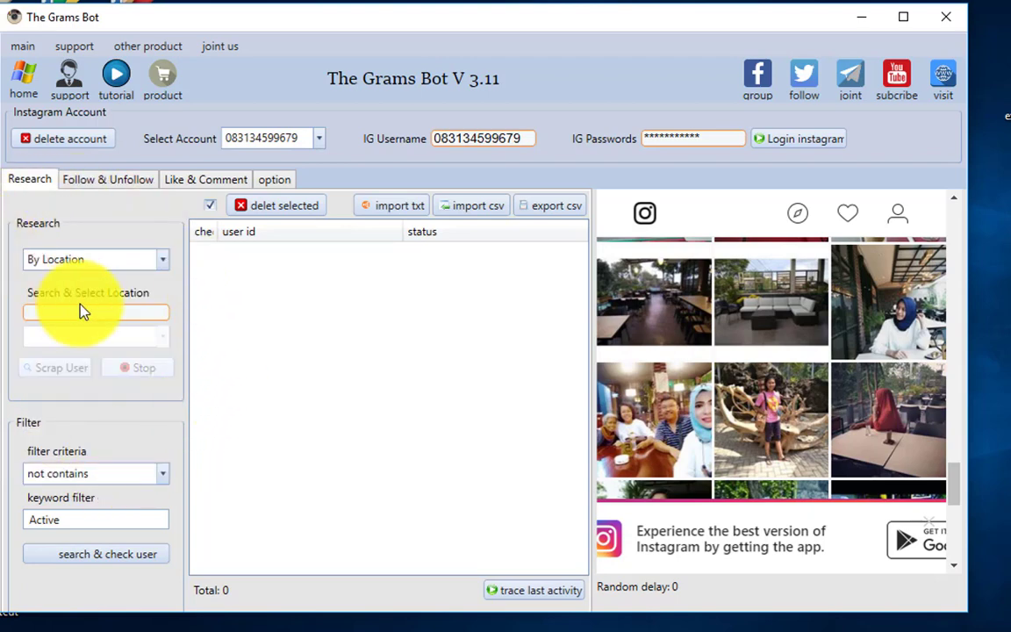
pyautogui.click(119, 311)
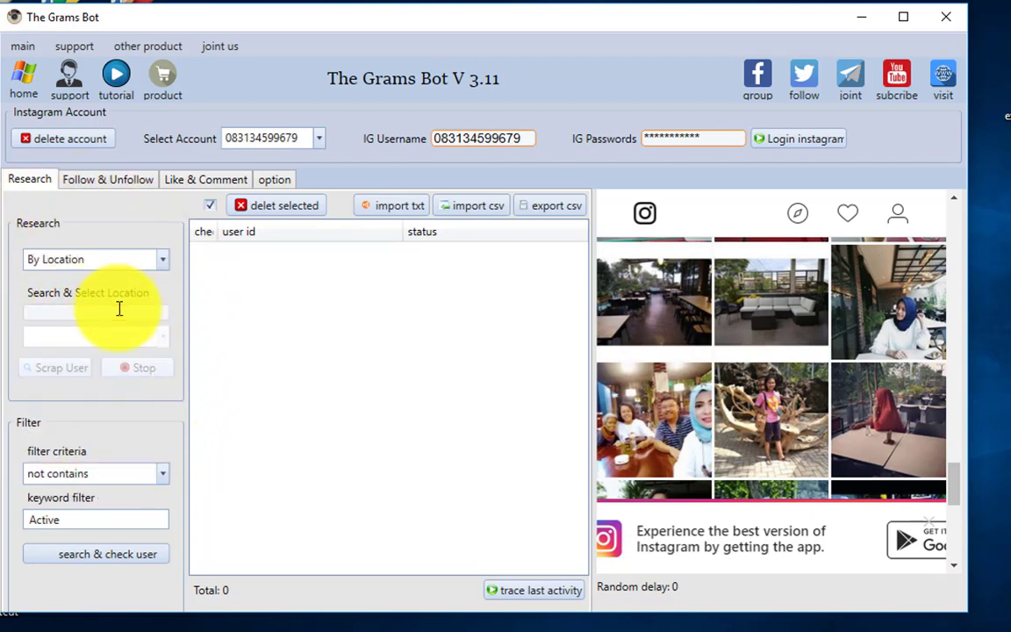
pyautogui.write('jakarta')
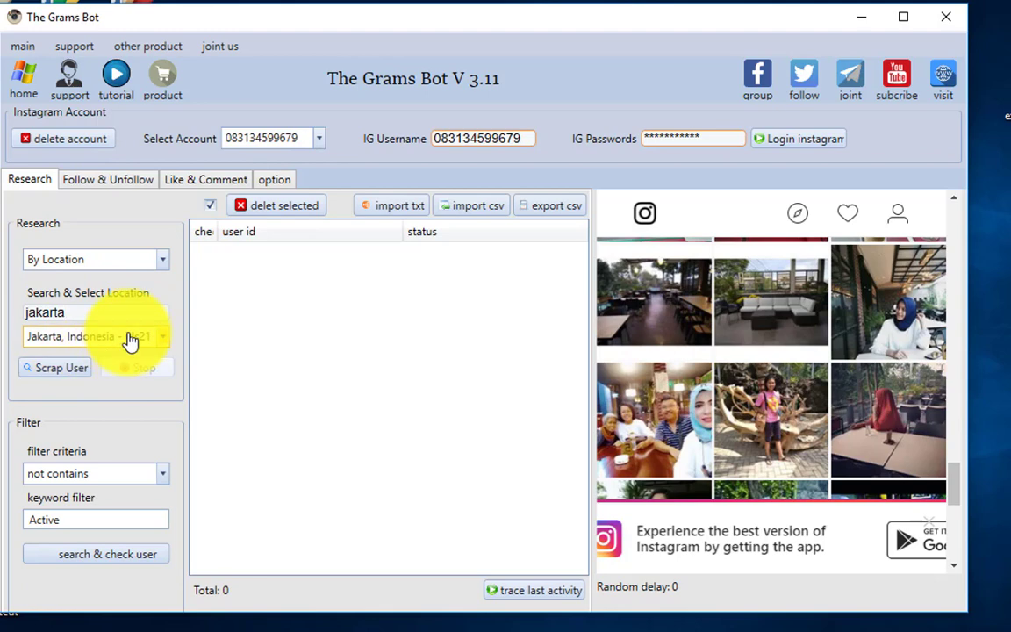
pyautogui.click(130, 340)
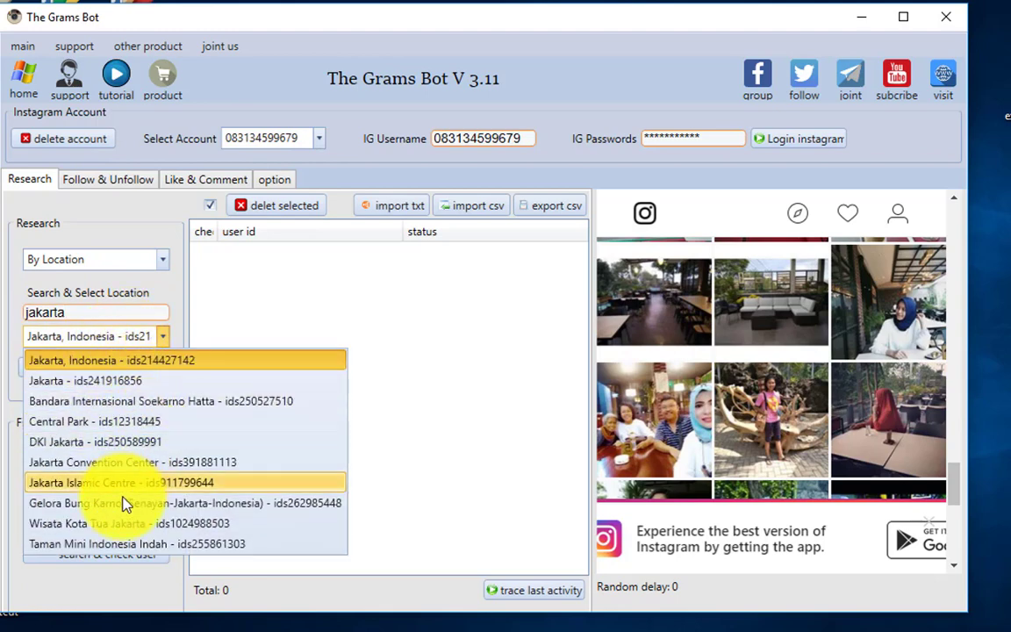
# Replace the location search with "kalidawir" and show the matching locations.
pyautogui.click(138, 312)
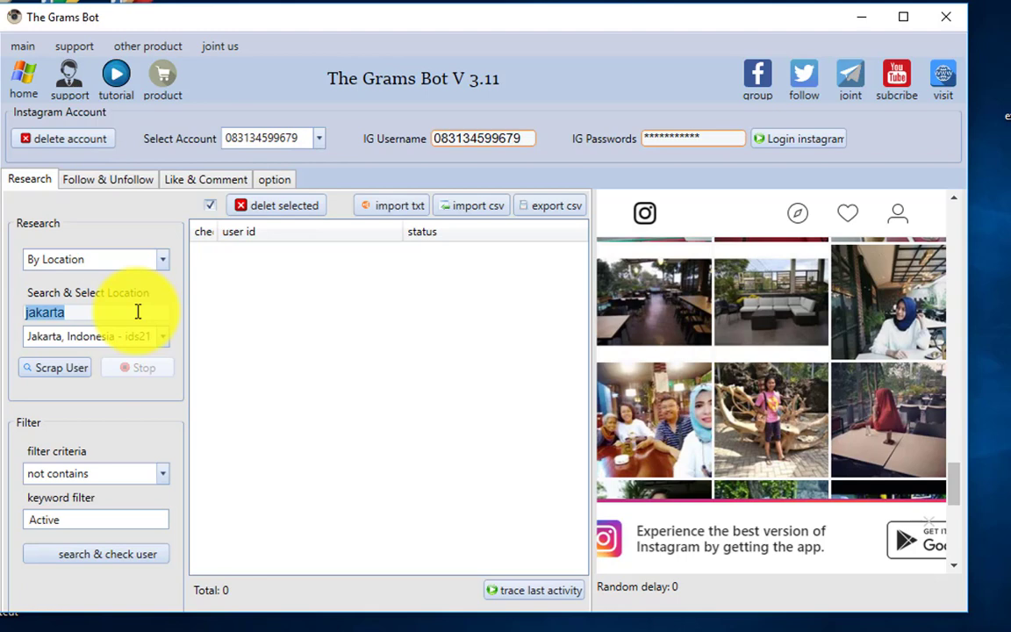
pyautogui.write('kalidawir')
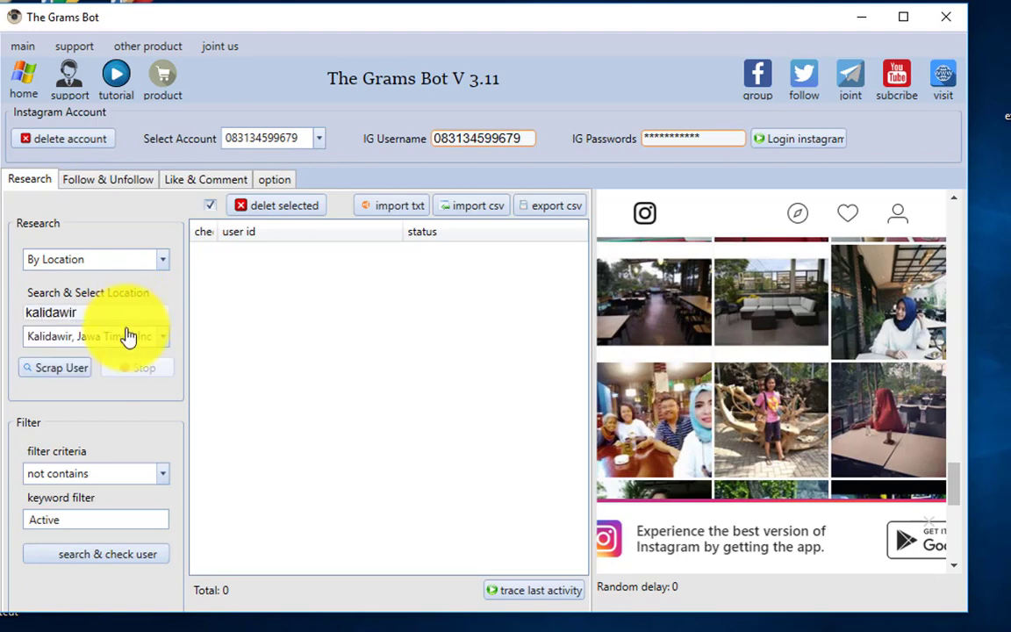
pyautogui.click(128, 338)
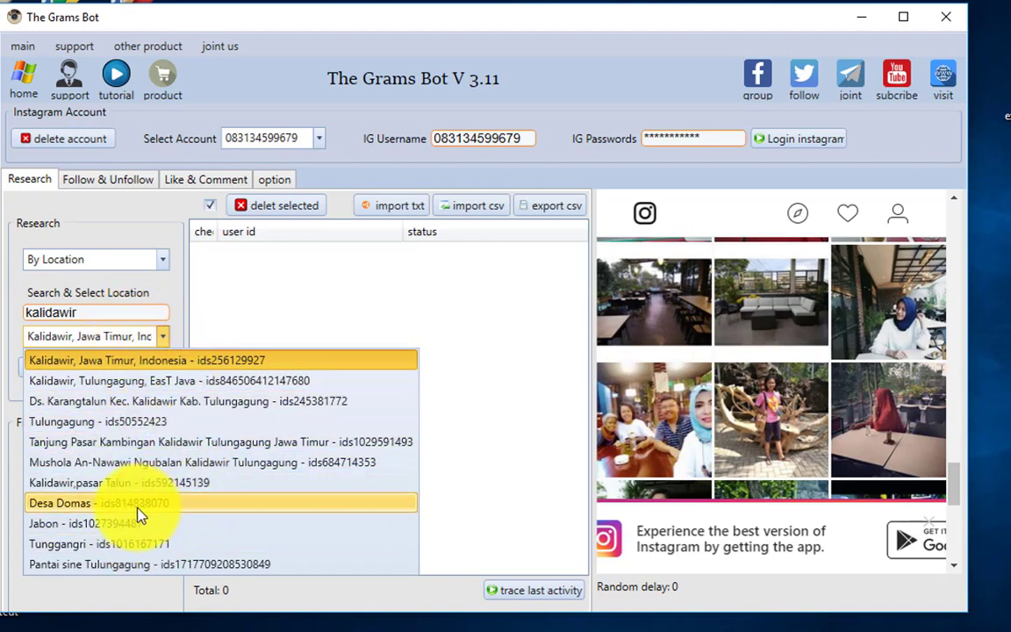
# Replace the location search with "jepun view res" and choose the Jepun View Resto location.
pyautogui.click(149, 309)
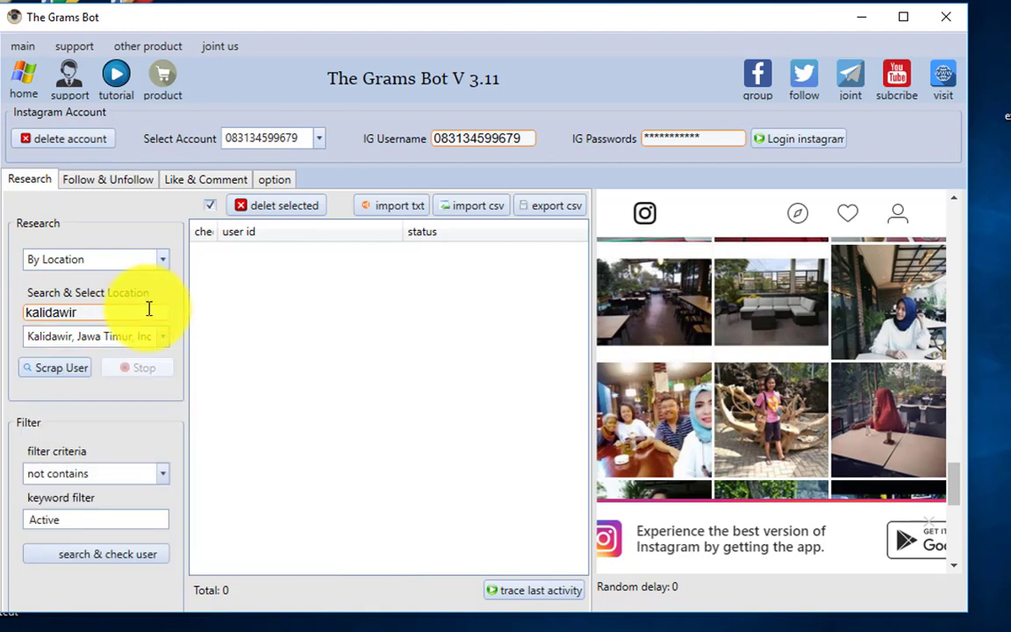
pyautogui.doubleClick(150, 309)
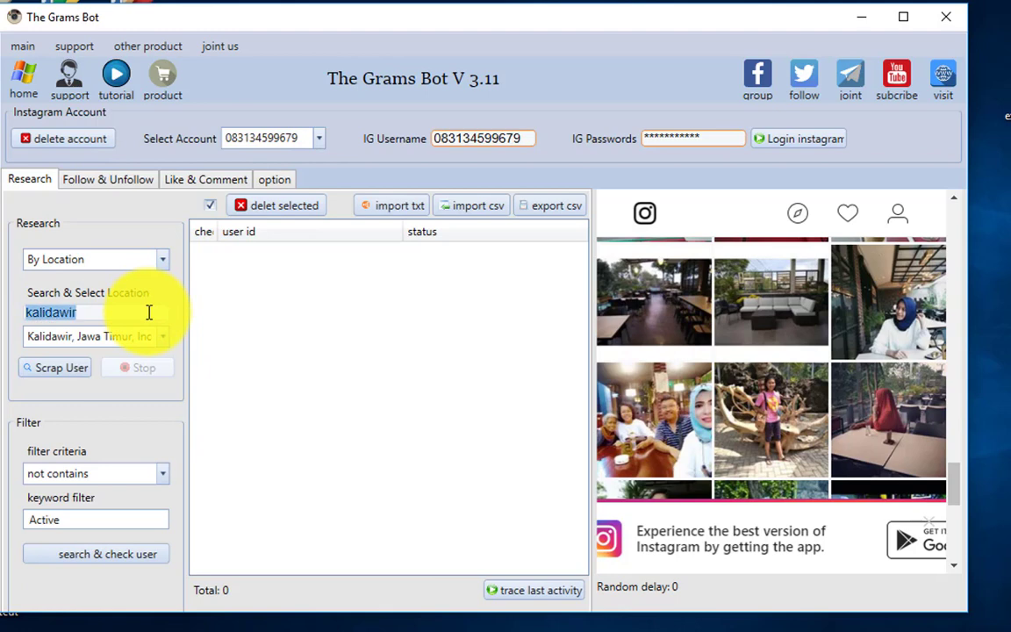
pyautogui.press('BackSpace')
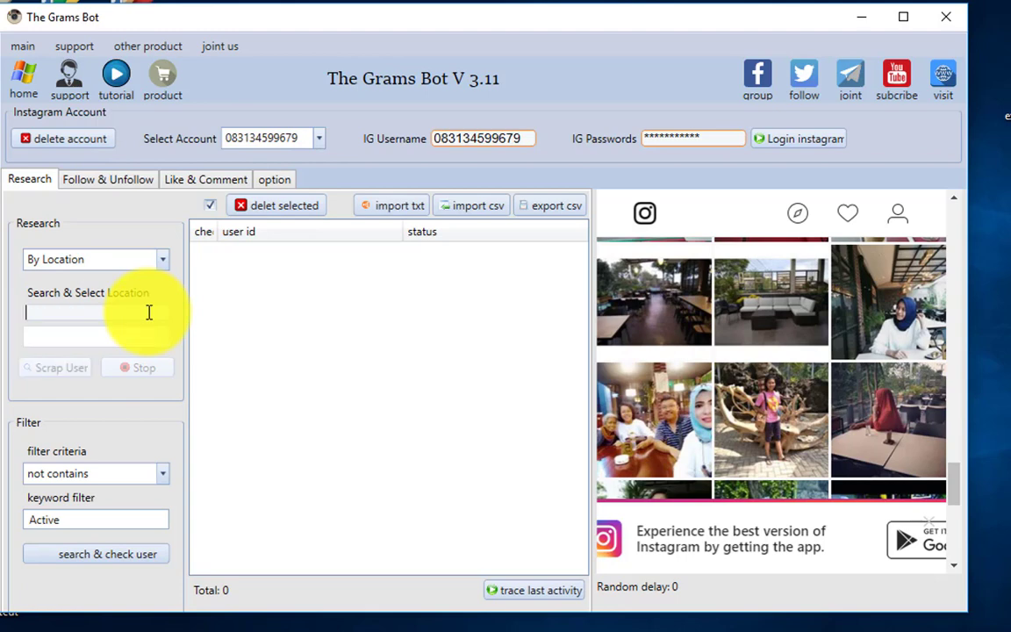
pyautogui.write('jepun view res')
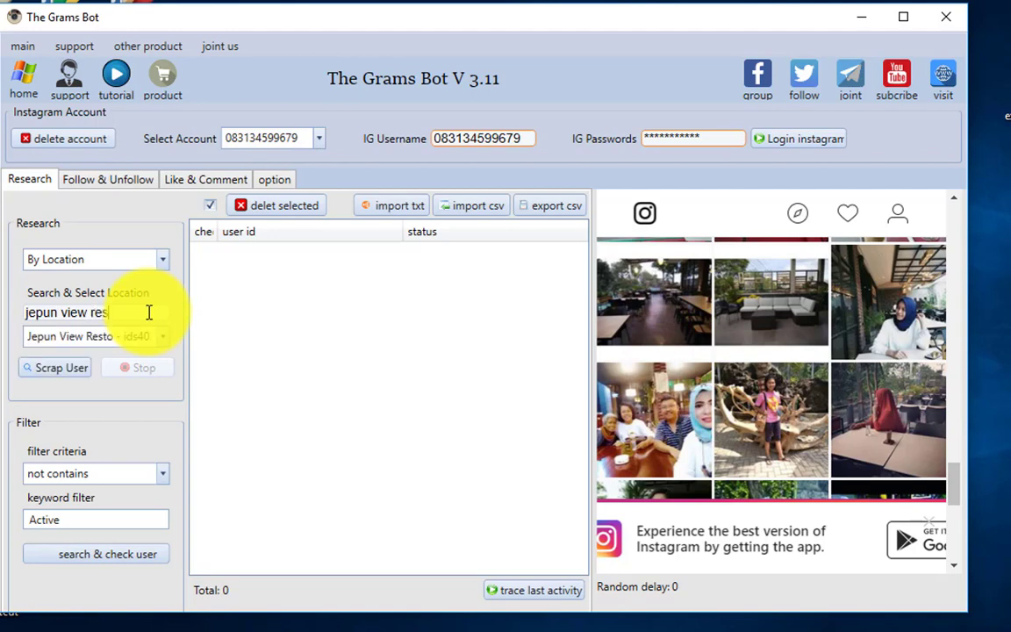
pyautogui.click(145, 337)
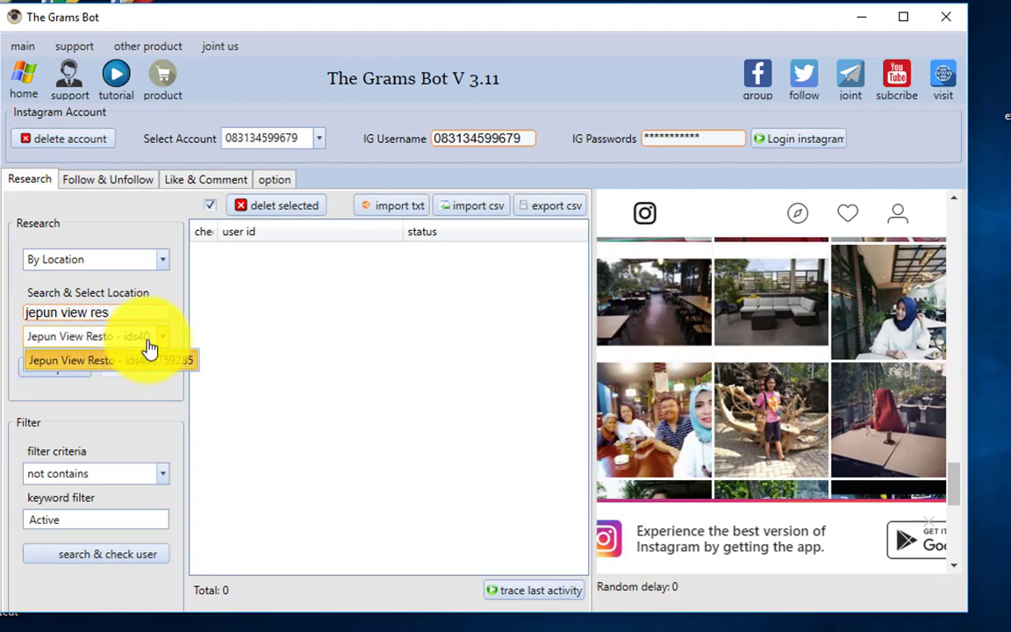
pyautogui.click(160, 358)
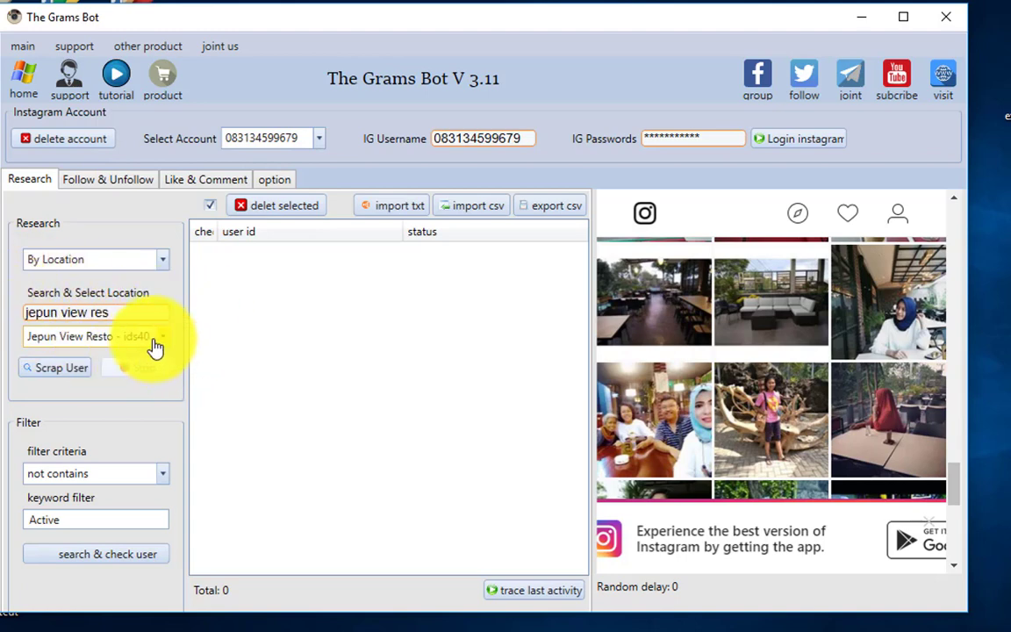
pyautogui.click(157, 341)
pyautogui.click(111, 353)
# Scrape users from the chosen location and trace their last activity, stopping each run once enough entries are processed.
pyautogui.click(62, 368)
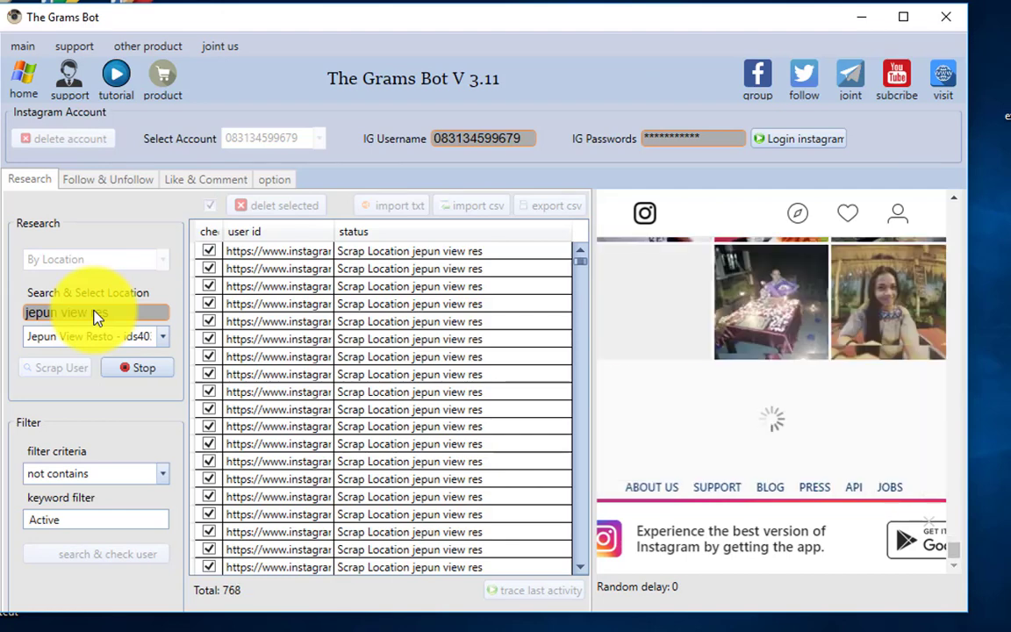
pyautogui.click(143, 369)
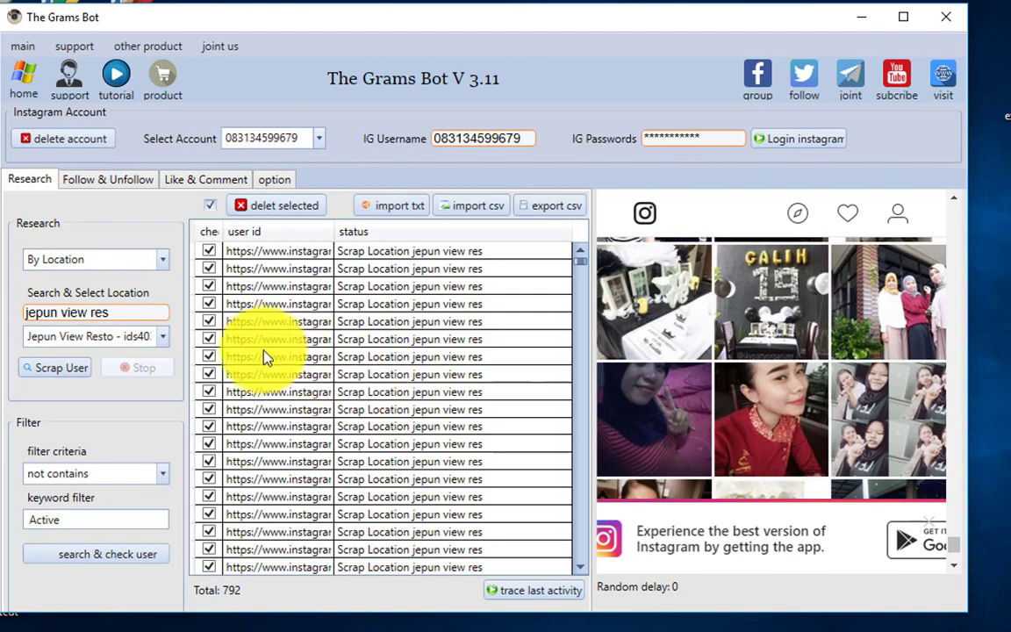
pyautogui.click(537, 591)
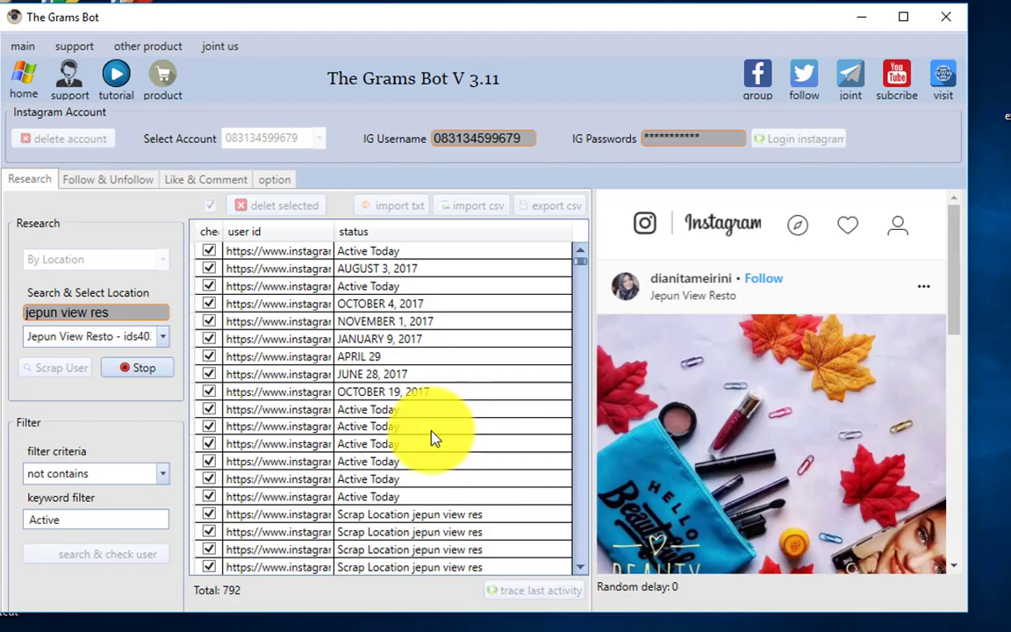
pyautogui.click(146, 371)
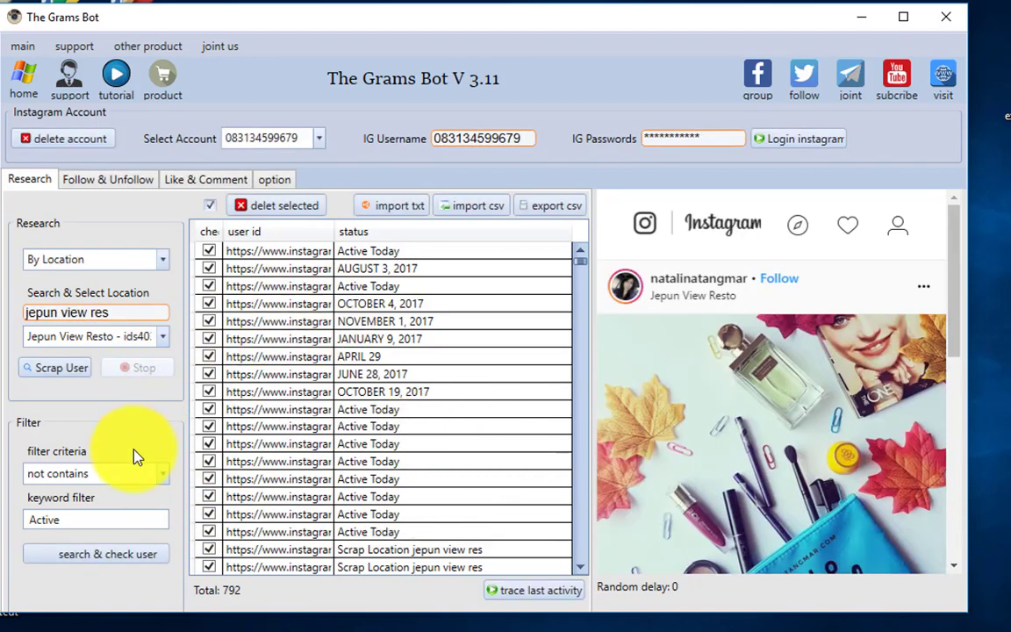
pyautogui.click(383, 415)
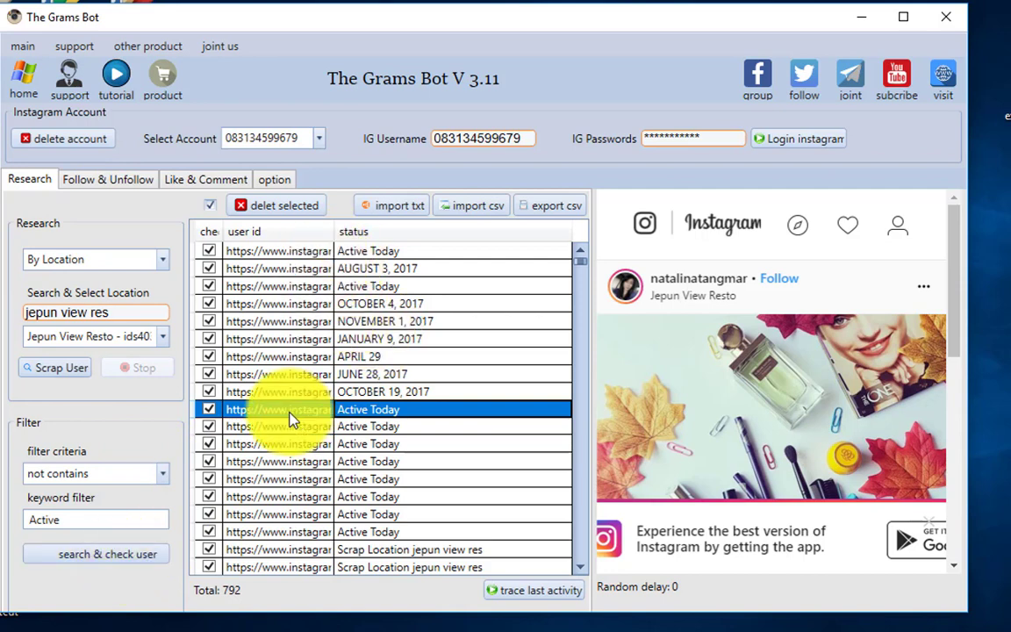
# Set the filter criteria to contains with the keyword Active and check the matching entries.
pyautogui.click(149, 473)
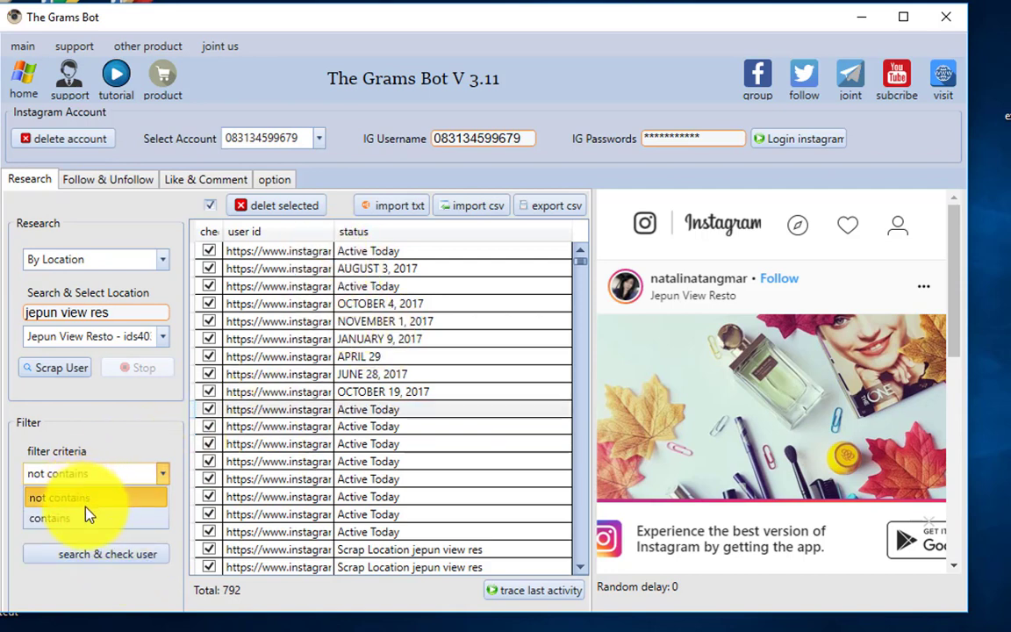
pyautogui.click(88, 518)
pyautogui.click(92, 563)
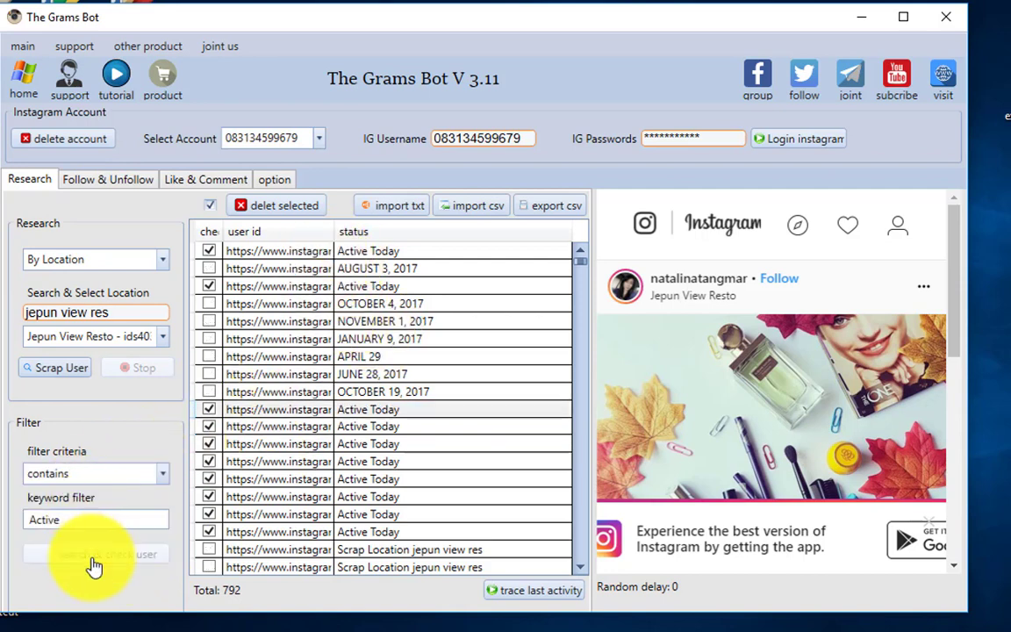
# Compare the checked entries in the Follow & Unfollow list with the Research list.
pyautogui.click(88, 180)
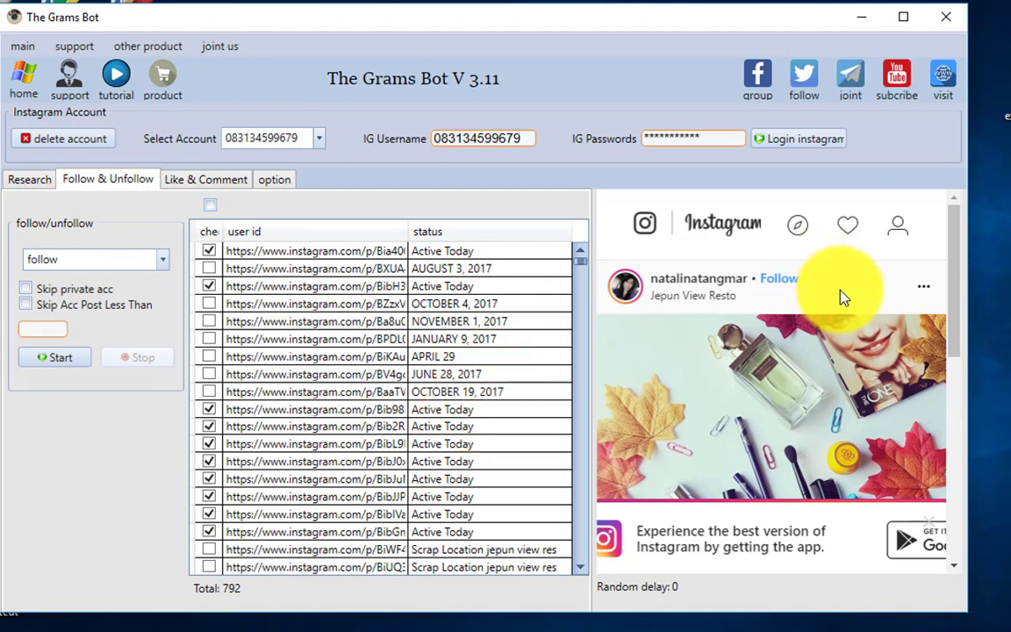
pyautogui.click(27, 181)
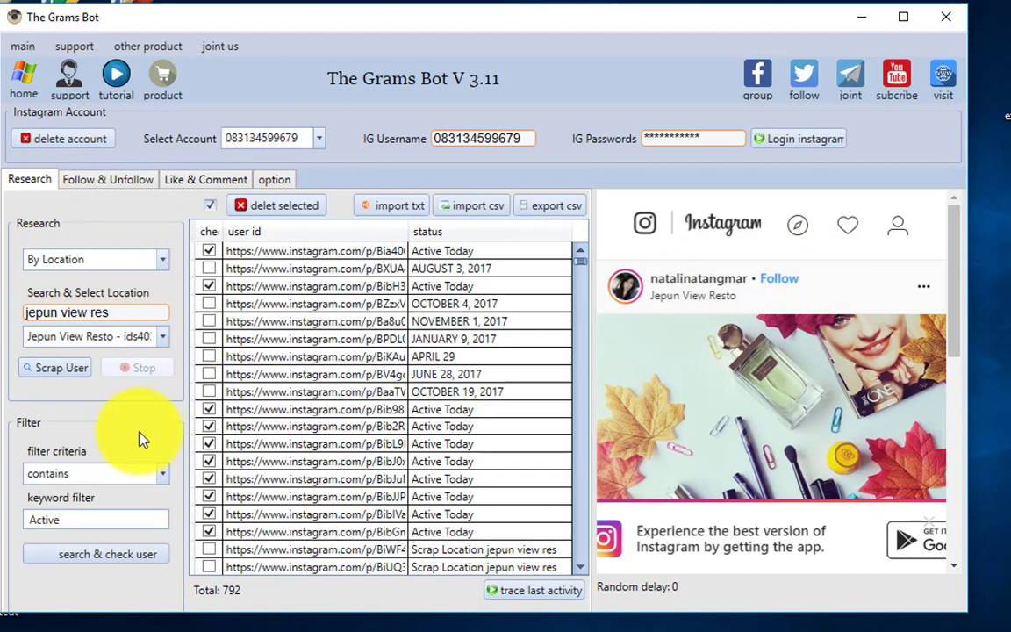
pyautogui.click(127, 476)
pyautogui.click(104, 191)
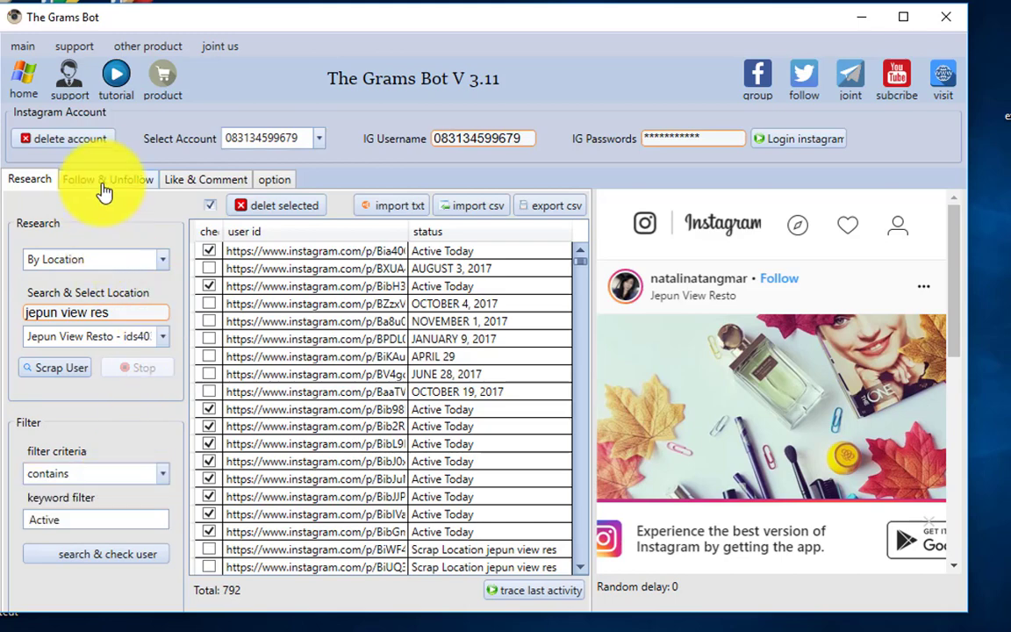
pyautogui.click(104, 190)
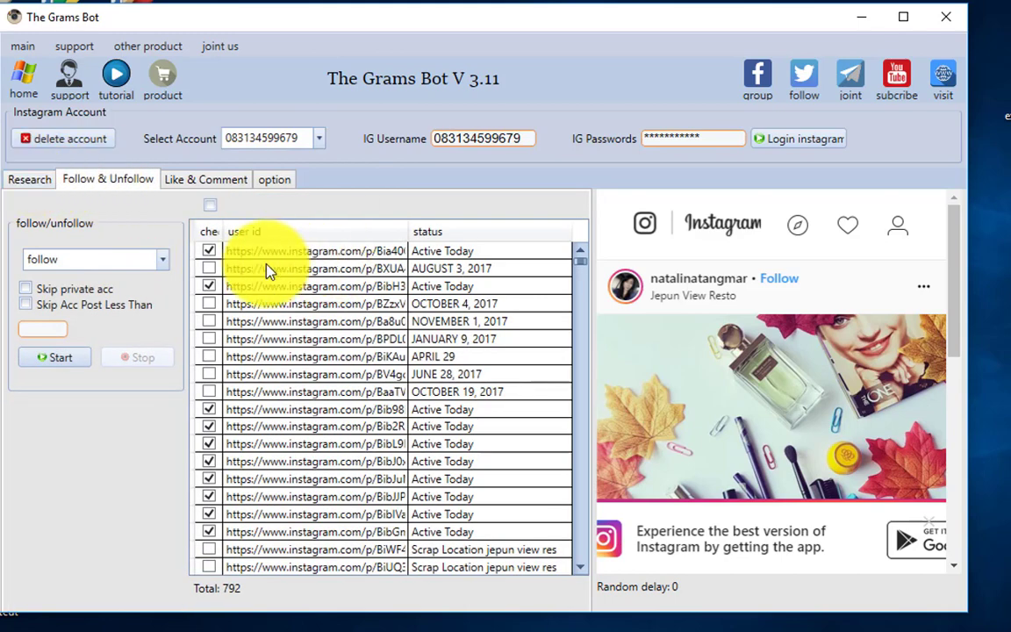
pyautogui.click(25, 182)
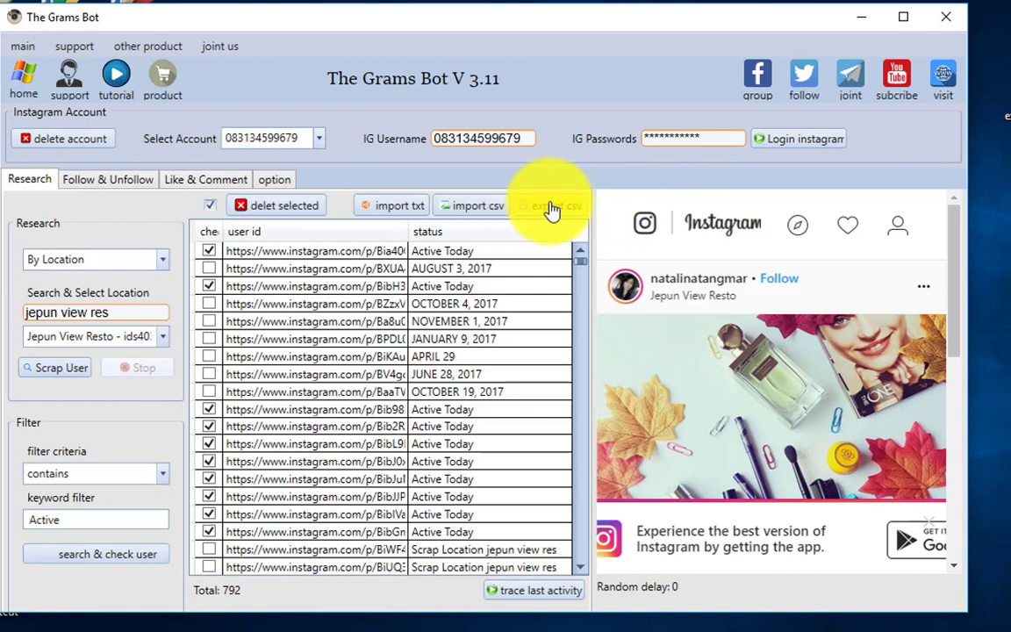
# Filter with the not contains criteria and keyword Active to check the non-matching entries, and delete them.
pyautogui.click(161, 478)
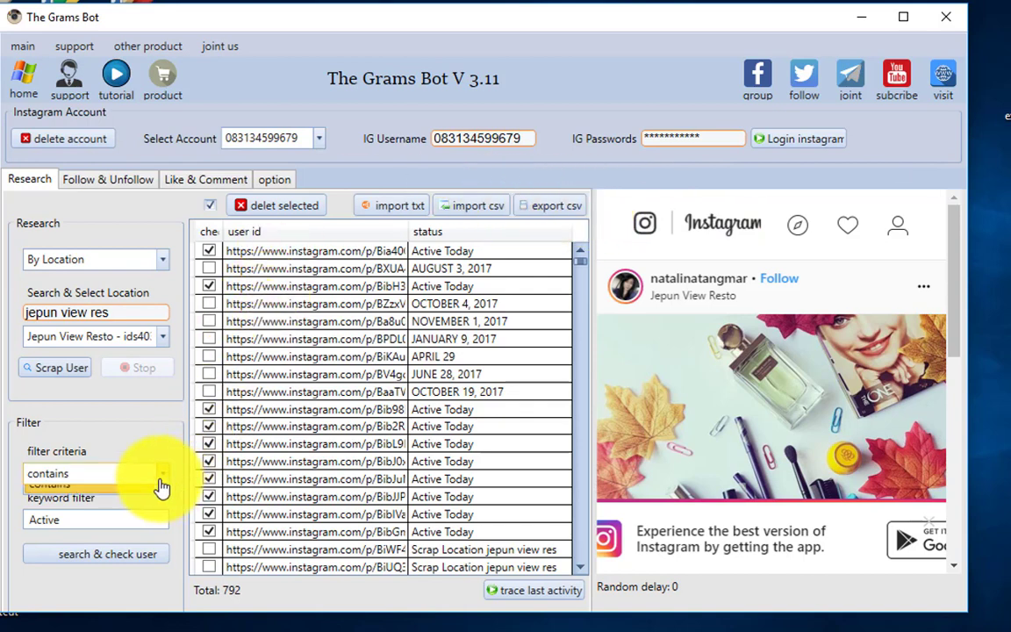
pyautogui.click(131, 498)
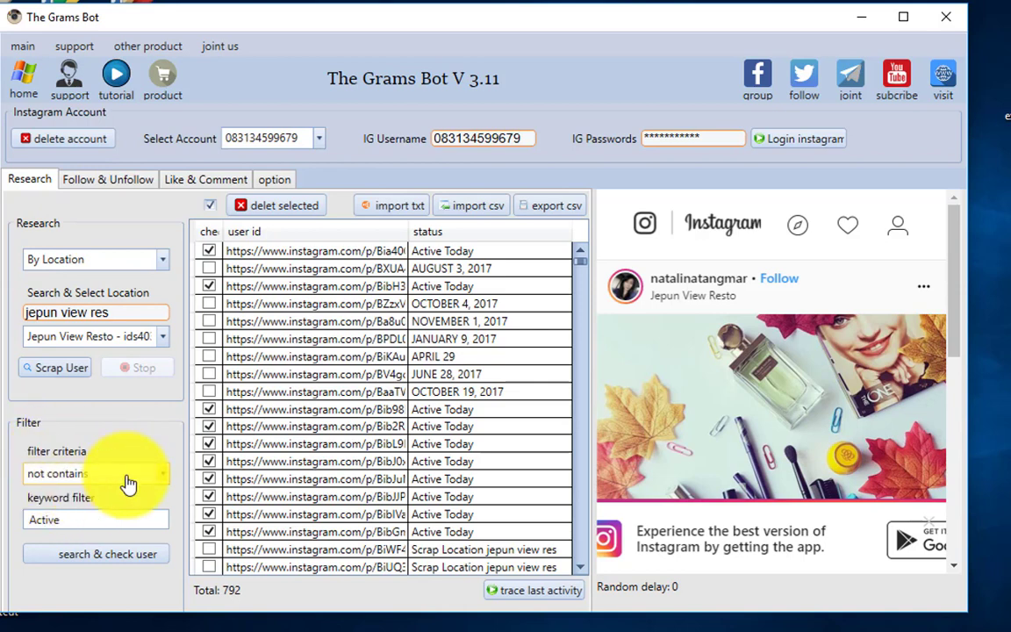
pyautogui.click(67, 523)
pyautogui.click(124, 571)
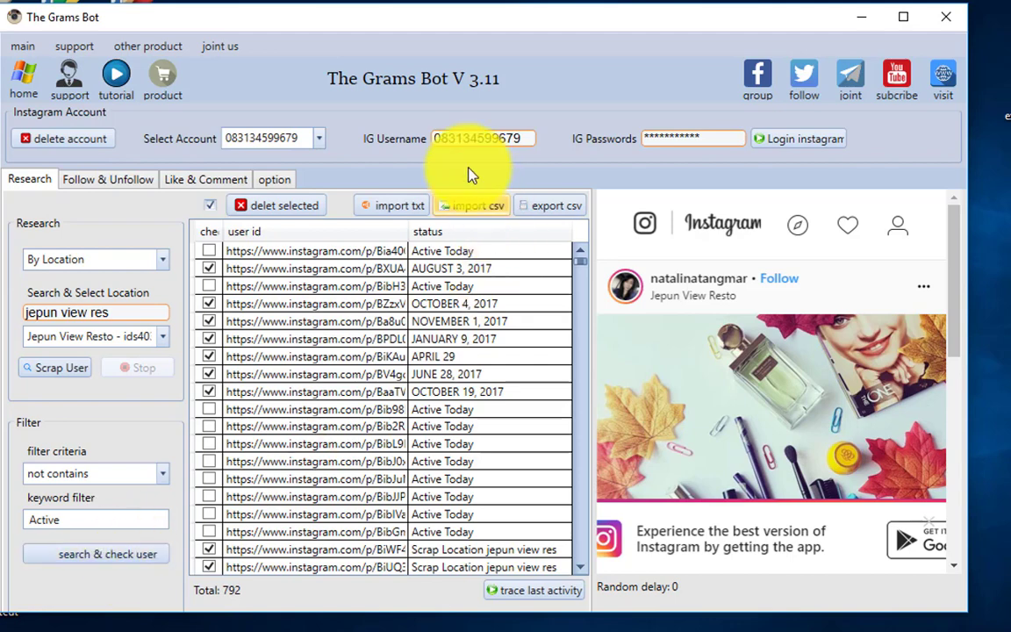
pyautogui.click(276, 208)
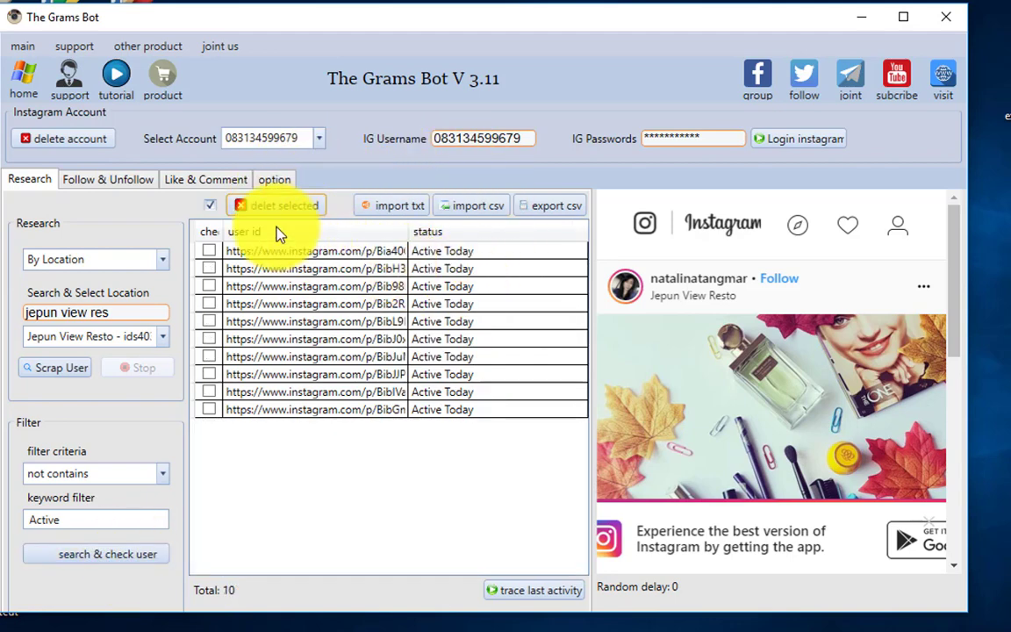
# Check all remaining entries in the Research list and show them in Follow & Unfollow.
pyautogui.click(210, 205)
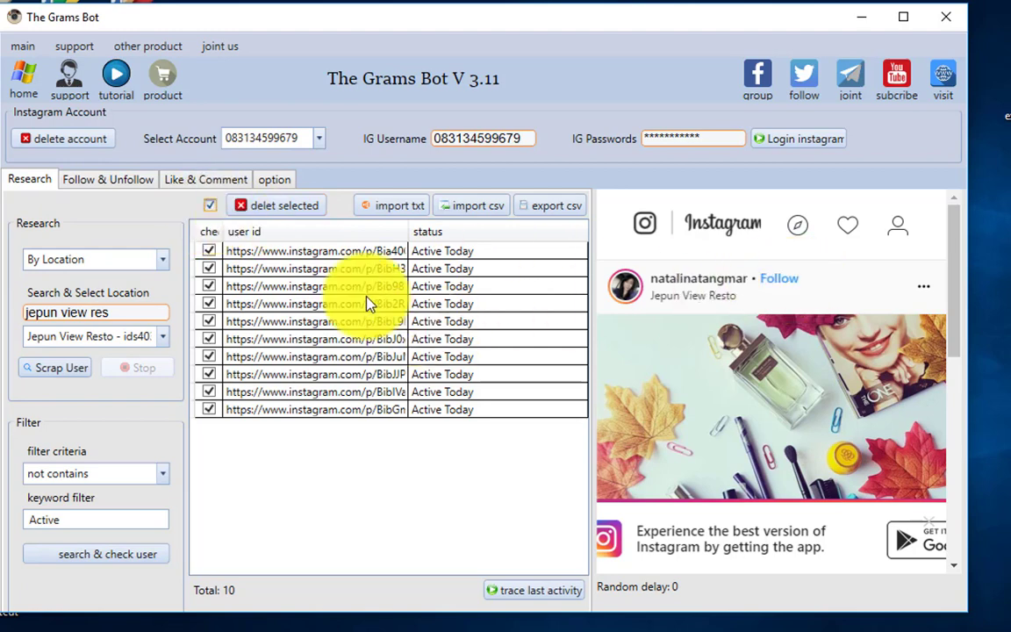
pyautogui.click(112, 181)
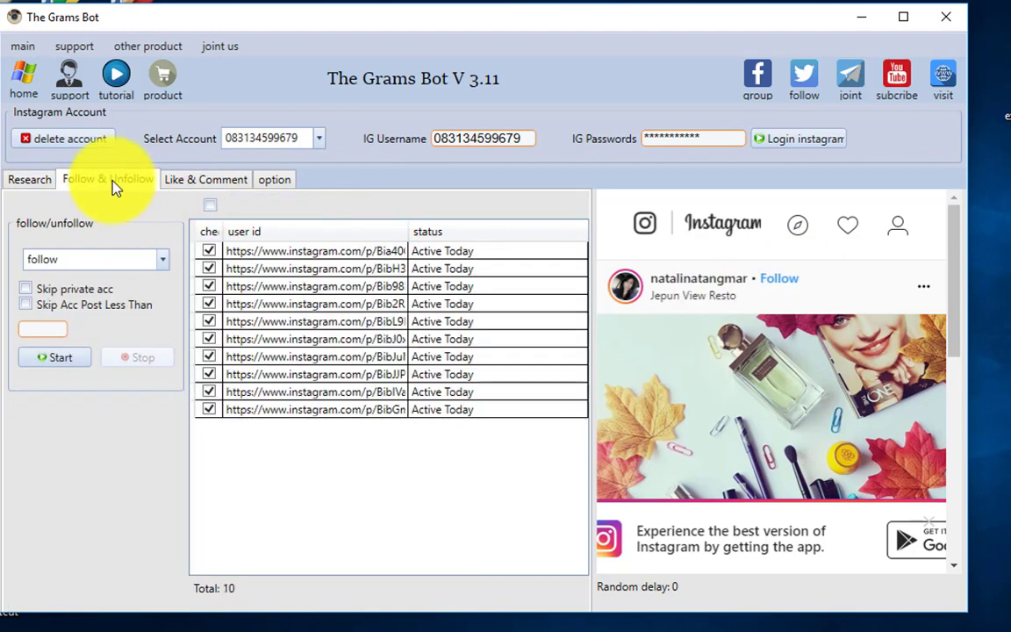
# Try the account-skipping options with a minimum of 3 posts, and switch the post-count option off again.
pyautogui.click(27, 290)
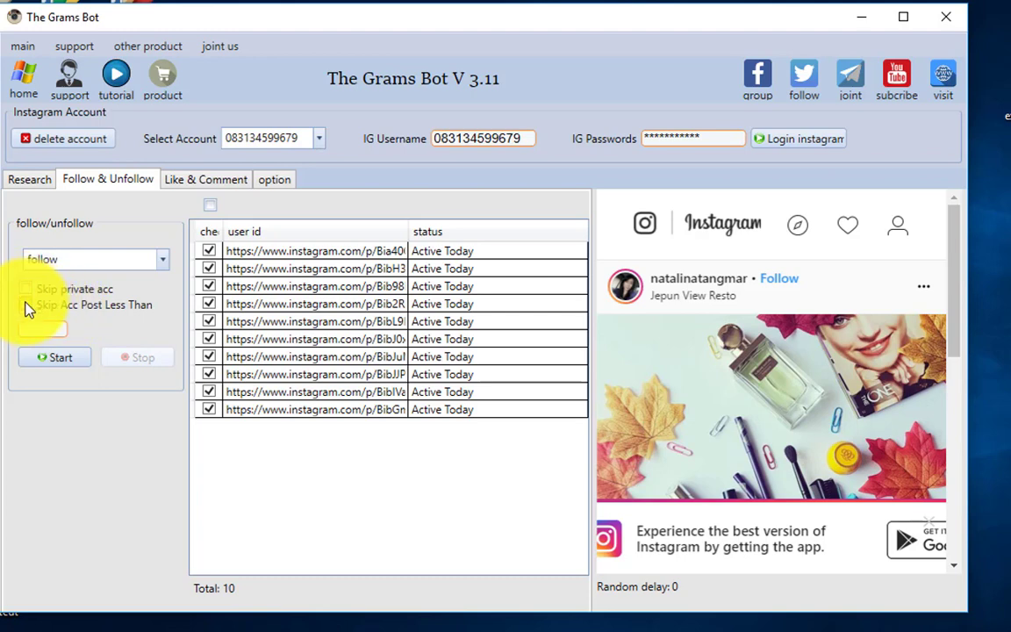
pyautogui.click(27, 305)
pyautogui.click(57, 330)
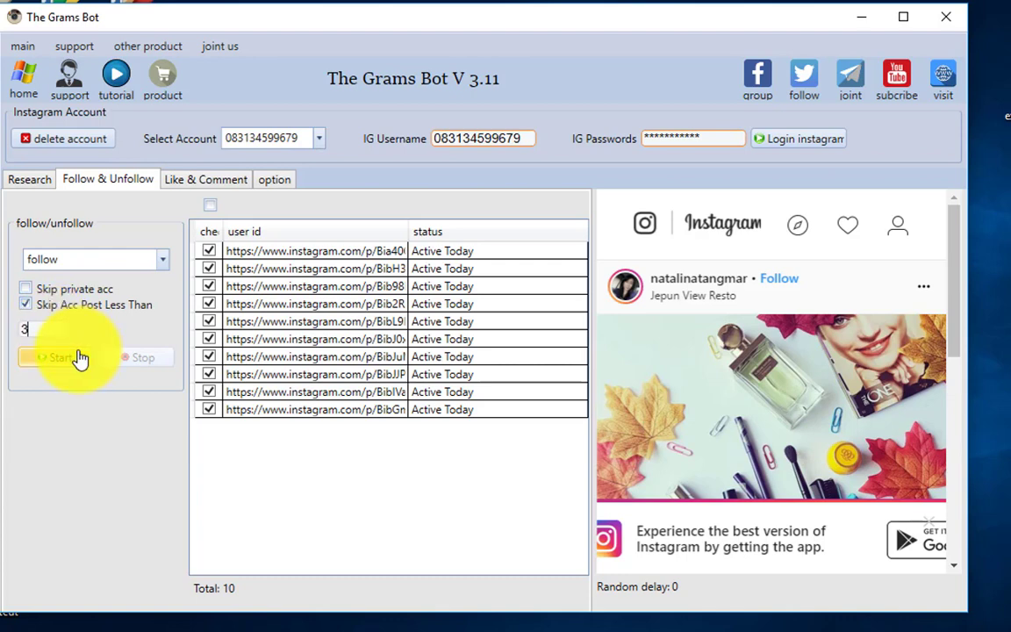
pyautogui.click(29, 307)
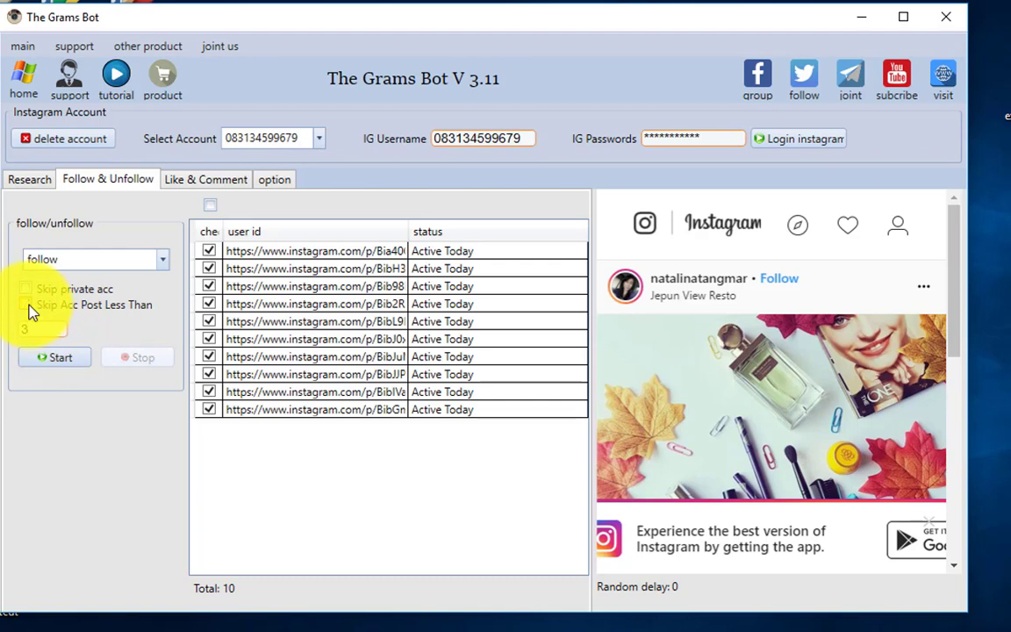
# Run the follow action on the checked entries with both skip options off, and stop it after two accounts.
pyautogui.click(58, 360)
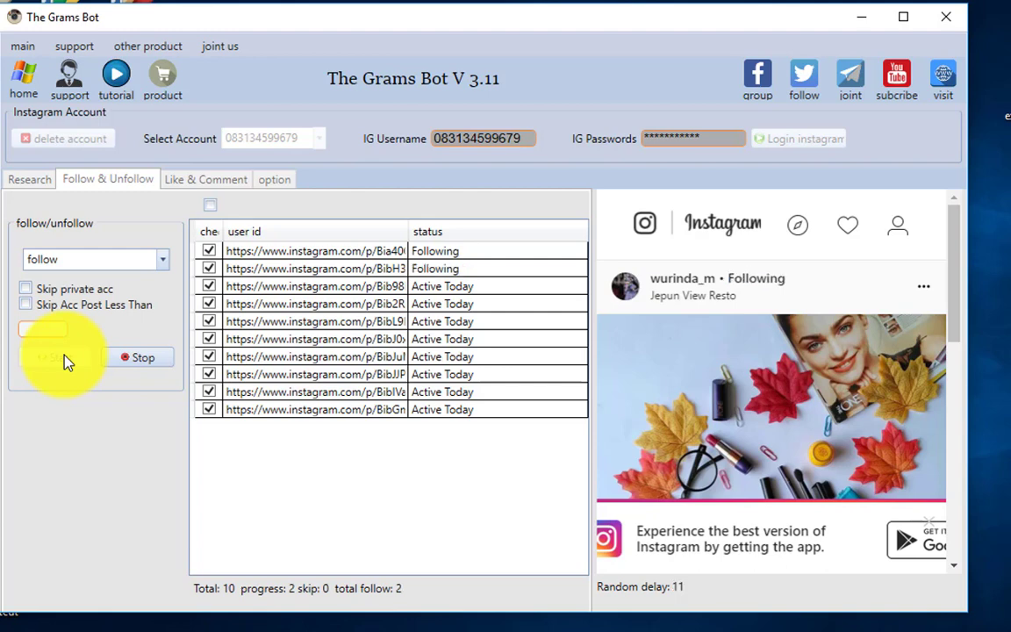
pyautogui.click(138, 358)
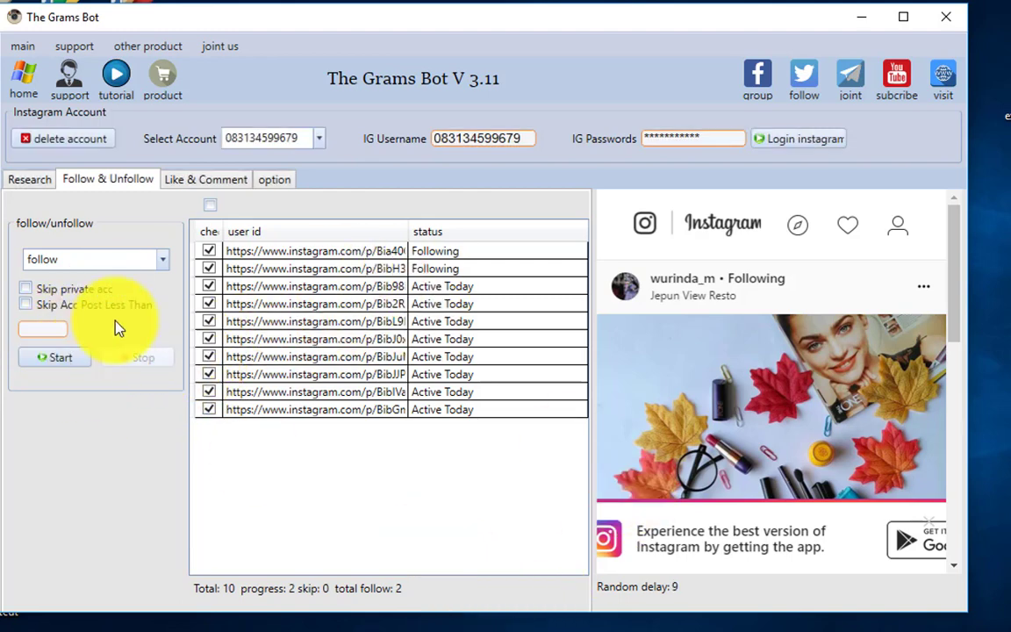
pyautogui.click(76, 354)
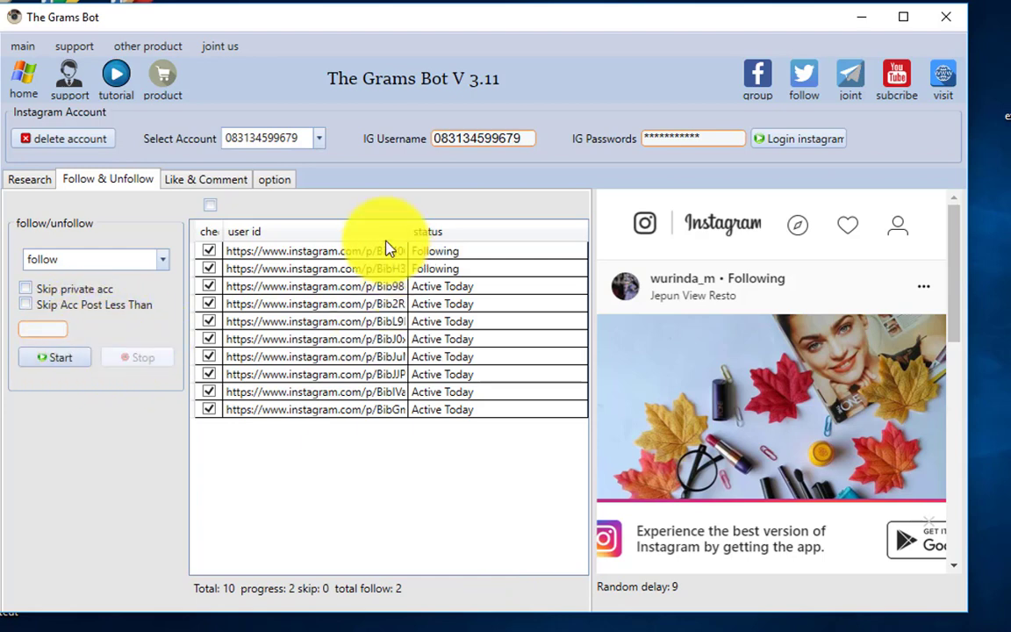
pyautogui.click(78, 355)
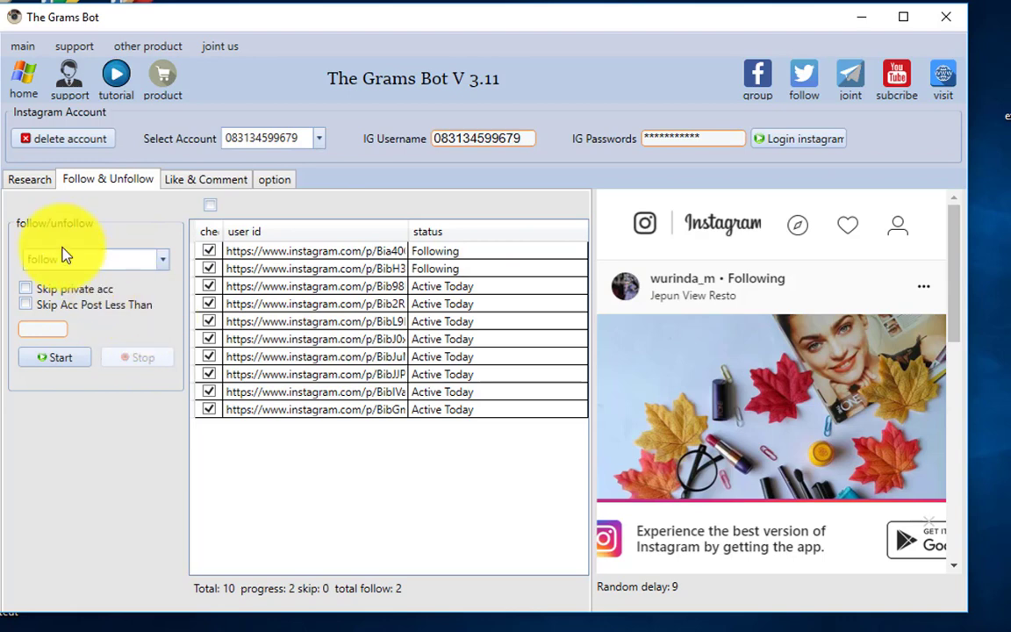
# Search the Research locations for ngunut and review the matches, keeping Ngunut, Jawa Timur, Indonesia as the location.
pyautogui.click(46, 180)
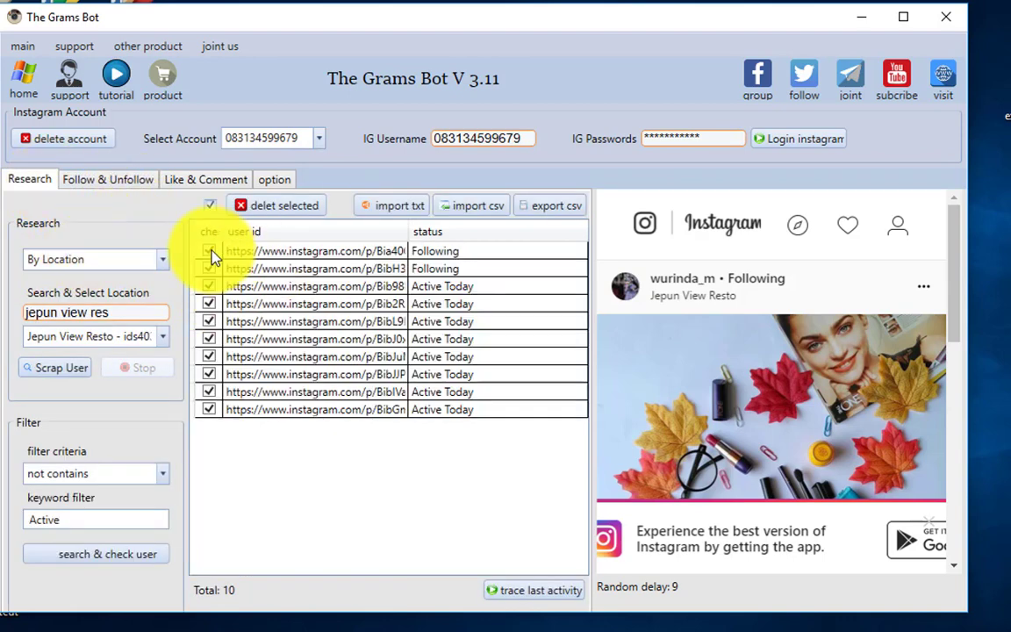
pyautogui.click(131, 312)
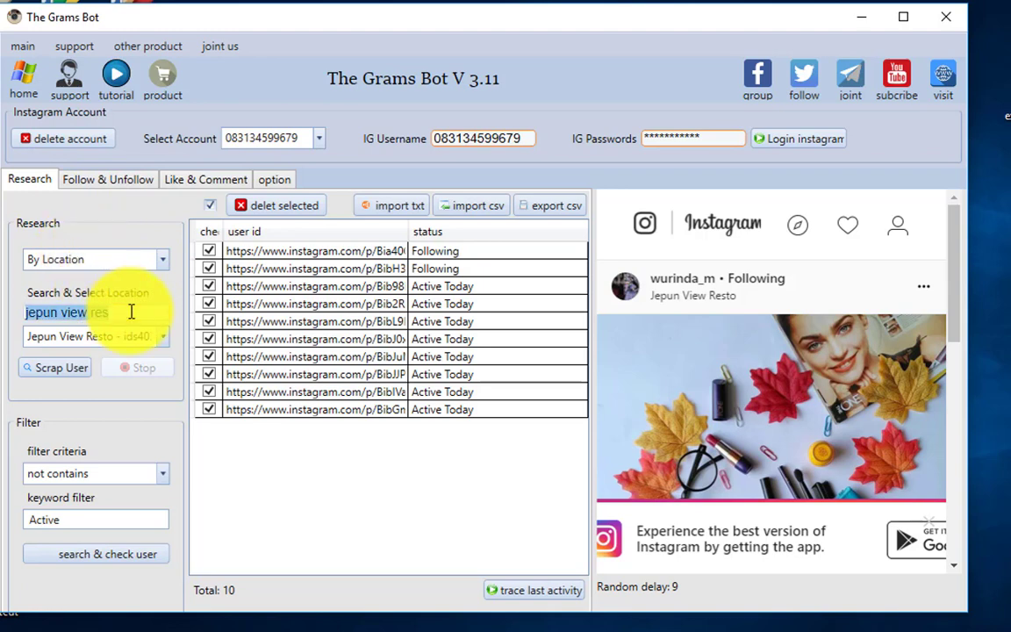
pyautogui.write('ngunut')
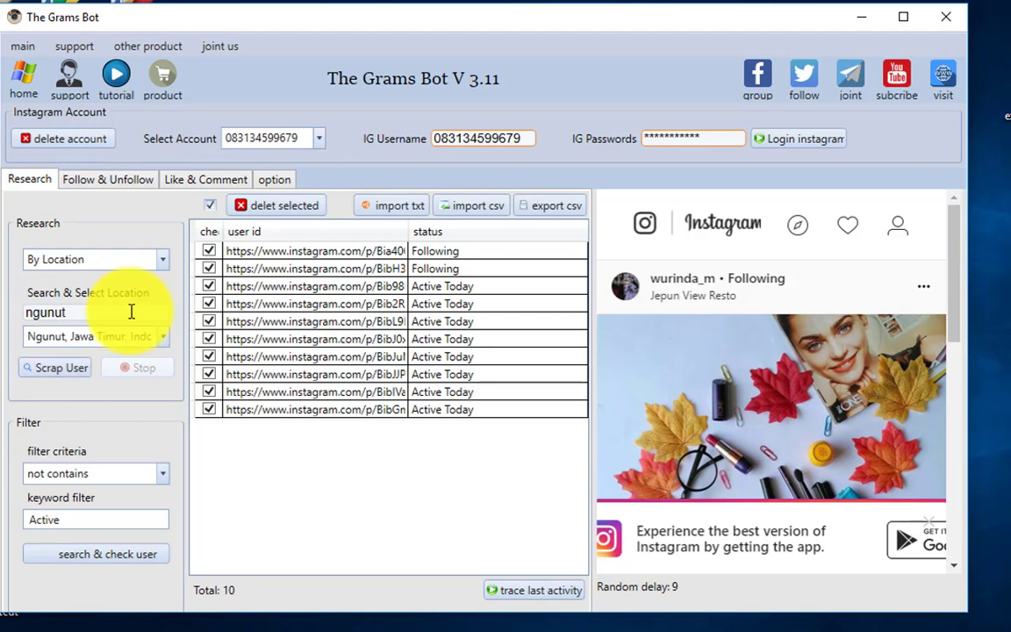
pyautogui.click(163, 338)
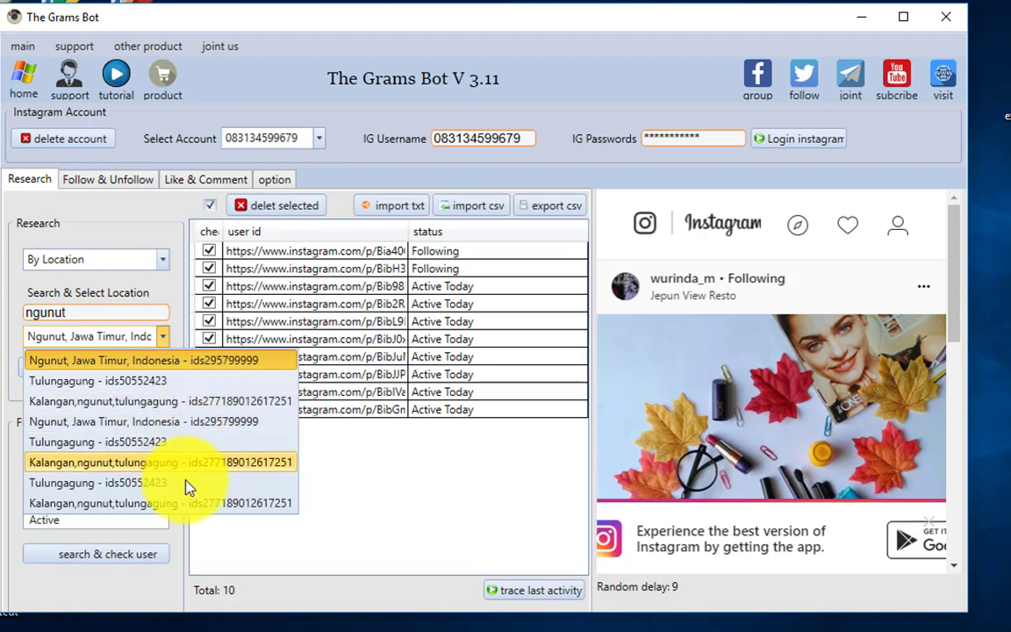
pyautogui.click(224, 303)
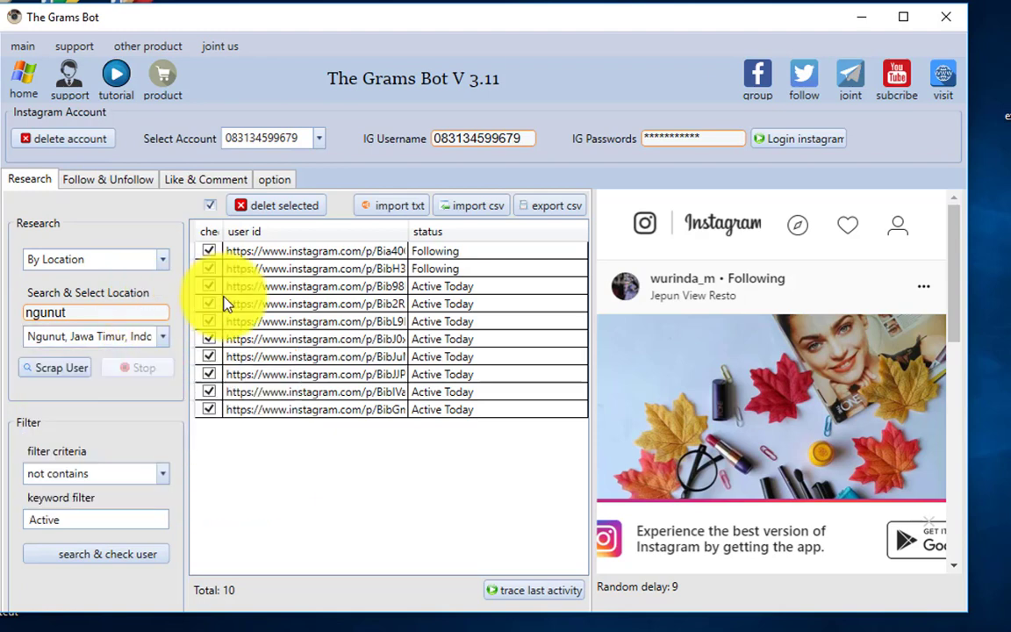